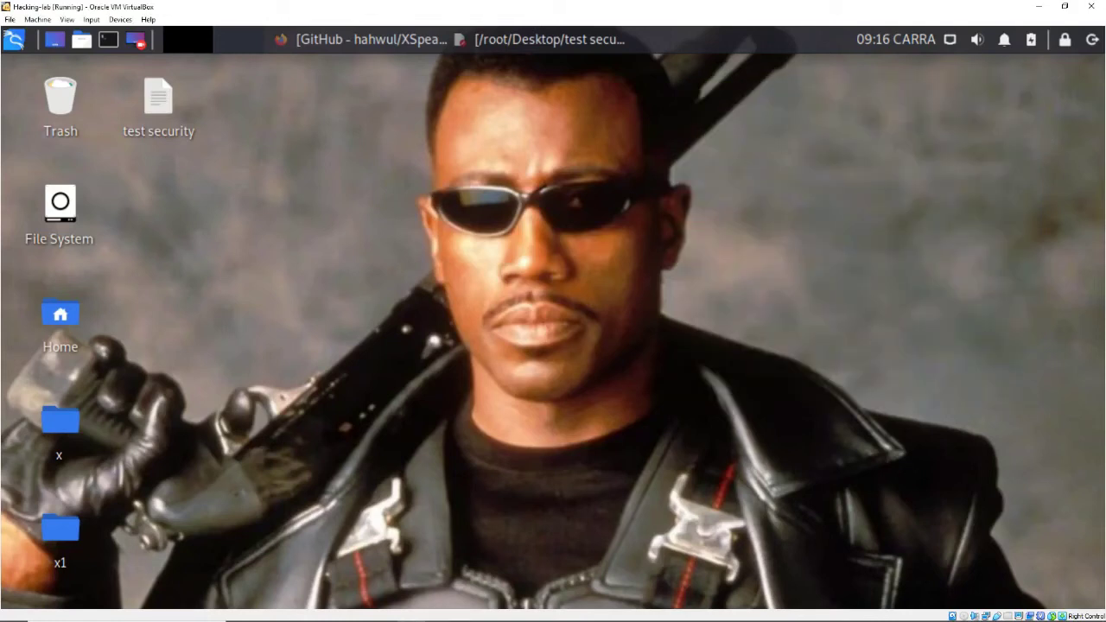
# Review the XSpear GitHub README's gem install and Case by Case examples in full-screen Firefox.
pyautogui.click(372, 39)
pyautogui.rightClick(535, 39)
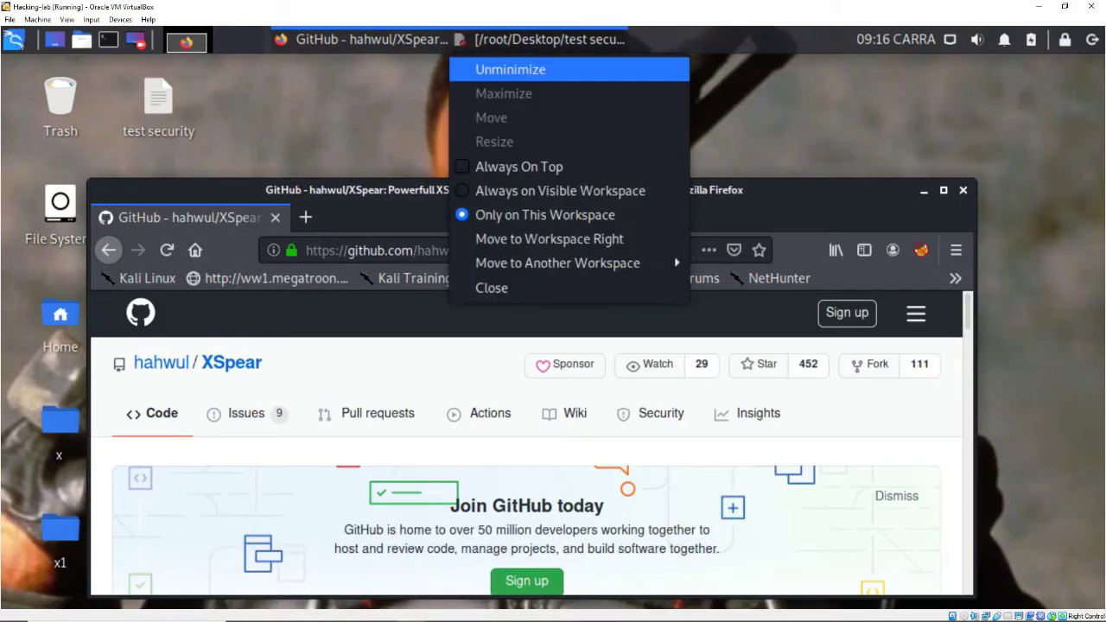
pyautogui.click(505, 285)
pyautogui.scroll(-3, 518, 432)
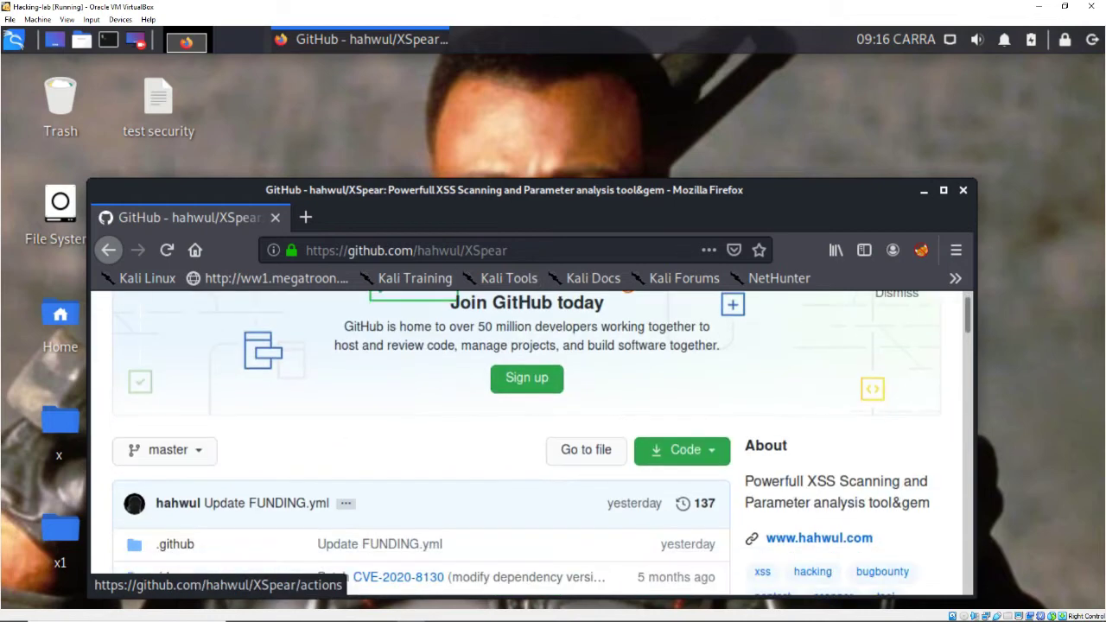
pyautogui.click(942, 190)
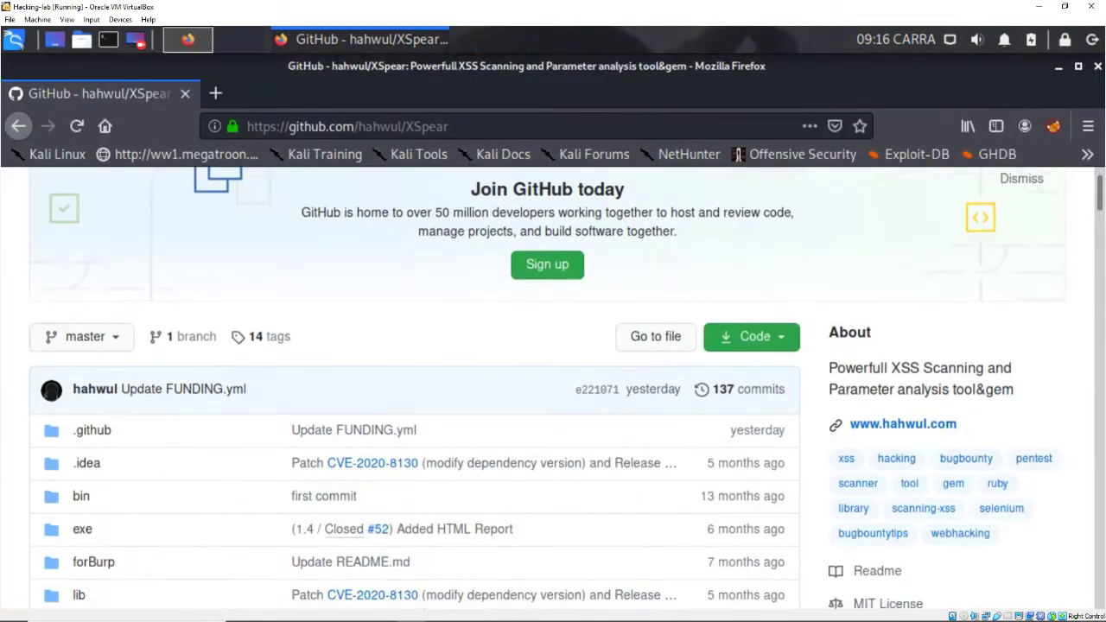
pyautogui.scroll(-5, 553, 389)
pyautogui.scroll(-5, 553, 389)
pyautogui.scroll(-3, 553, 389)
pyautogui.scroll(-3, 415, 389)
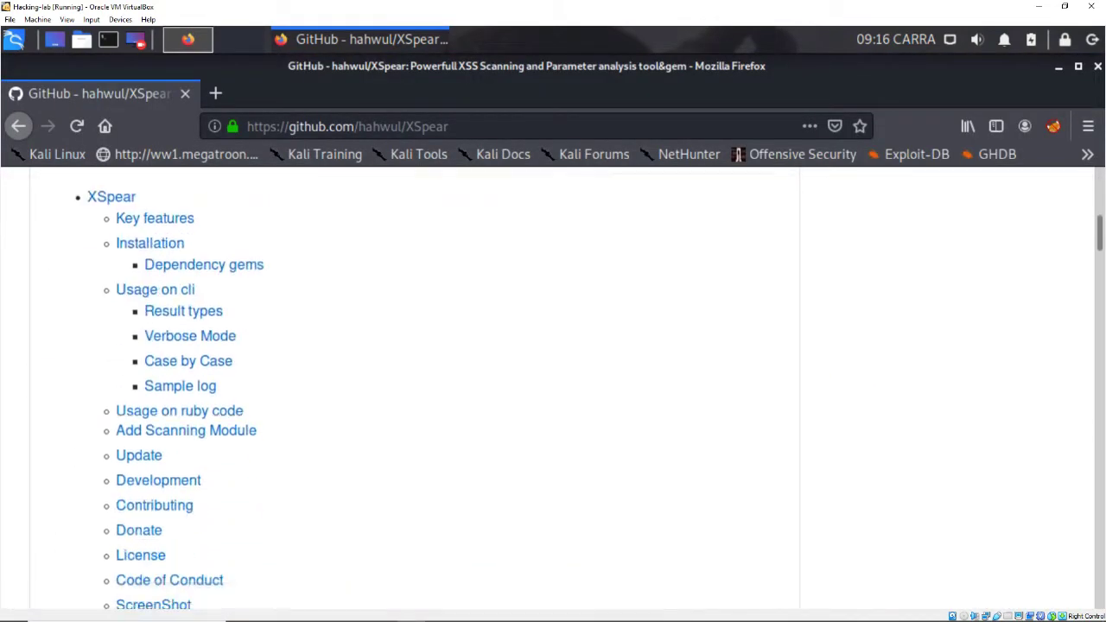
pyautogui.scroll(-5, 415, 389)
pyautogui.scroll(-3, 415, 389)
pyautogui.scroll(-3, 414, 389)
pyautogui.scroll(-4, 415, 388)
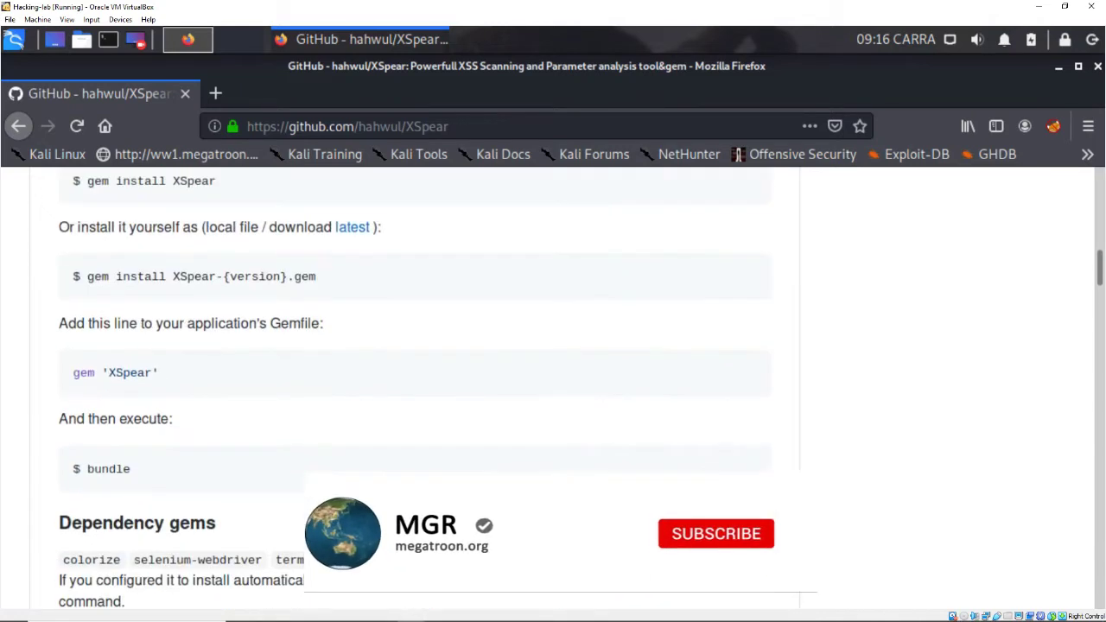
pyautogui.scroll(1, 415, 389)
pyautogui.scroll(2, 415, 389)
pyautogui.tripleClick(151, 333)
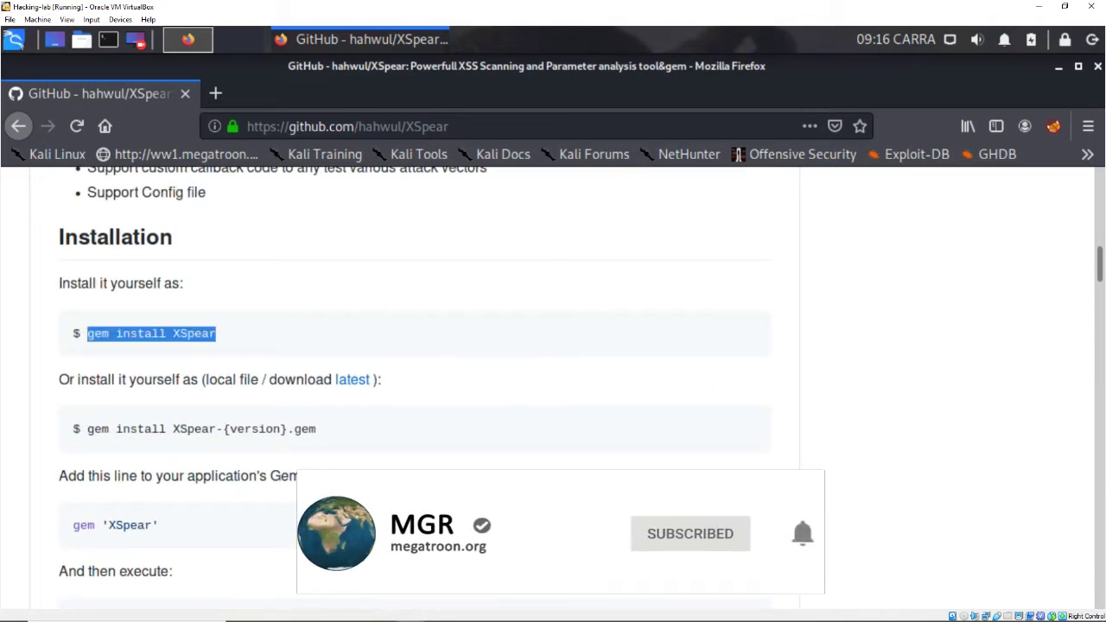
pyautogui.scroll(-1, 415, 346)
pyautogui.scroll(-5, 415, 389)
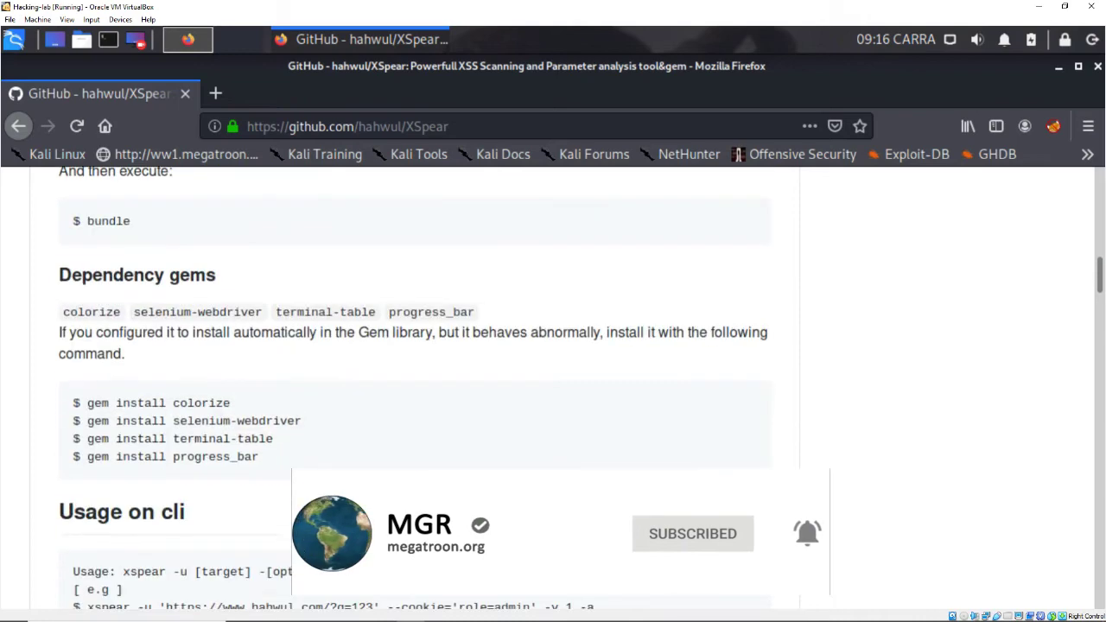
pyautogui.scroll(-2, 415, 389)
pyautogui.scroll(-5, 415, 389)
pyautogui.scroll(2, 415, 389)
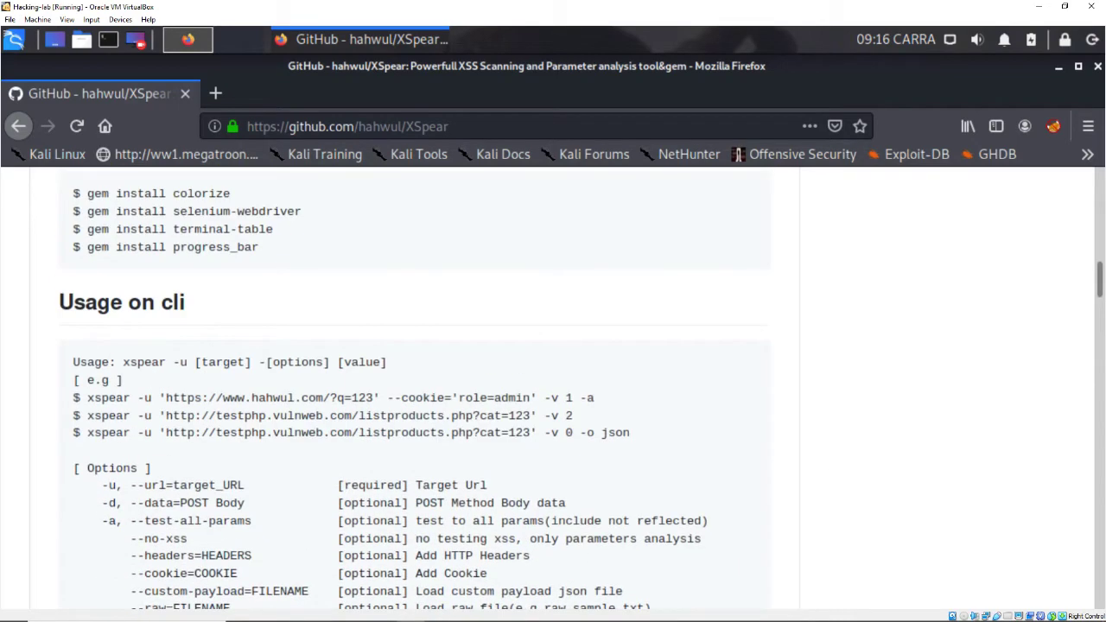
pyautogui.scroll(-1, 415, 389)
pyautogui.scroll(-6, 414, 389)
pyautogui.scroll(-5, 415, 389)
pyautogui.scroll(-5, 414, 389)
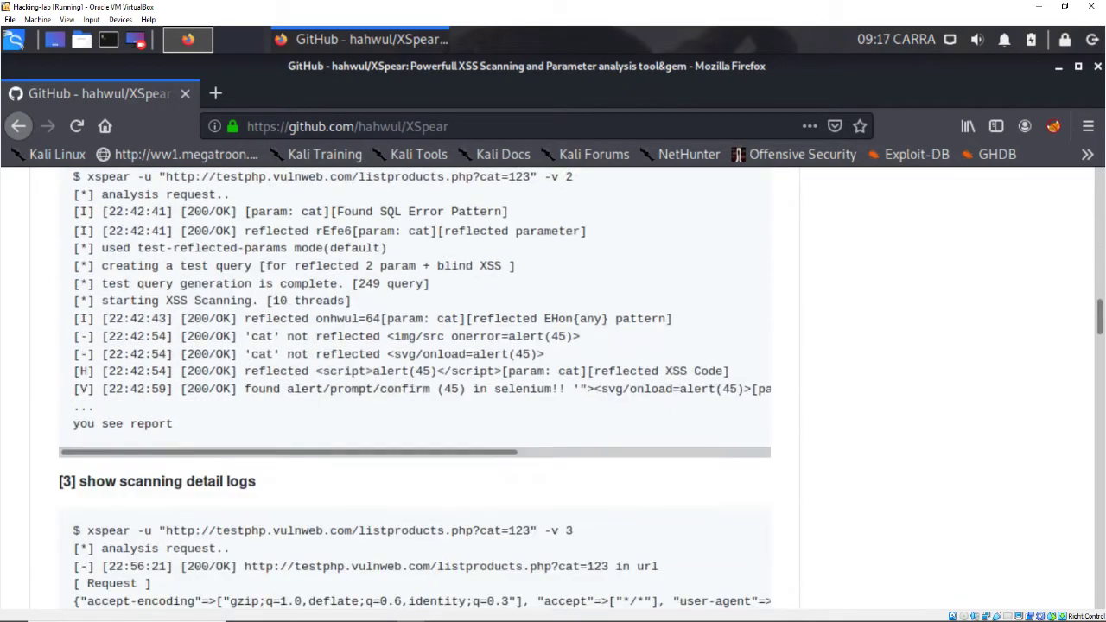
pyautogui.scroll(-5, 414, 389)
pyautogui.scroll(-2, 415, 389)
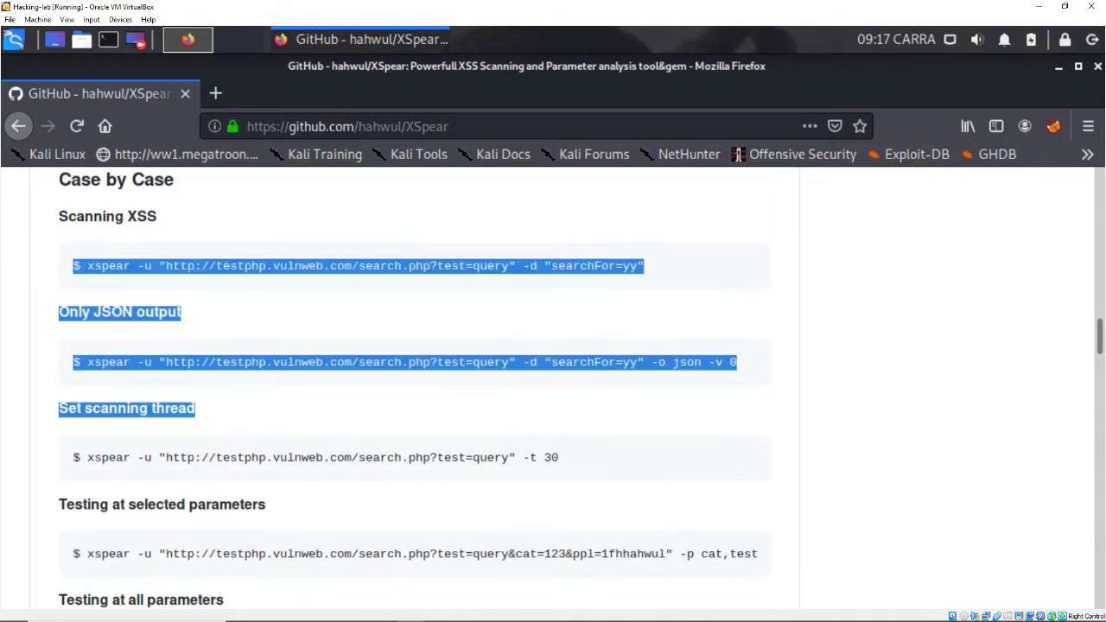
pyautogui.moveTo(75, 259); pyautogui.dragTo(259, 596)
pyautogui.click(260, 597)
# Copy the listproducts.php?cat=1 target URL from the 'test security' notes file.
pyautogui.hotkey('alt', 'F10')
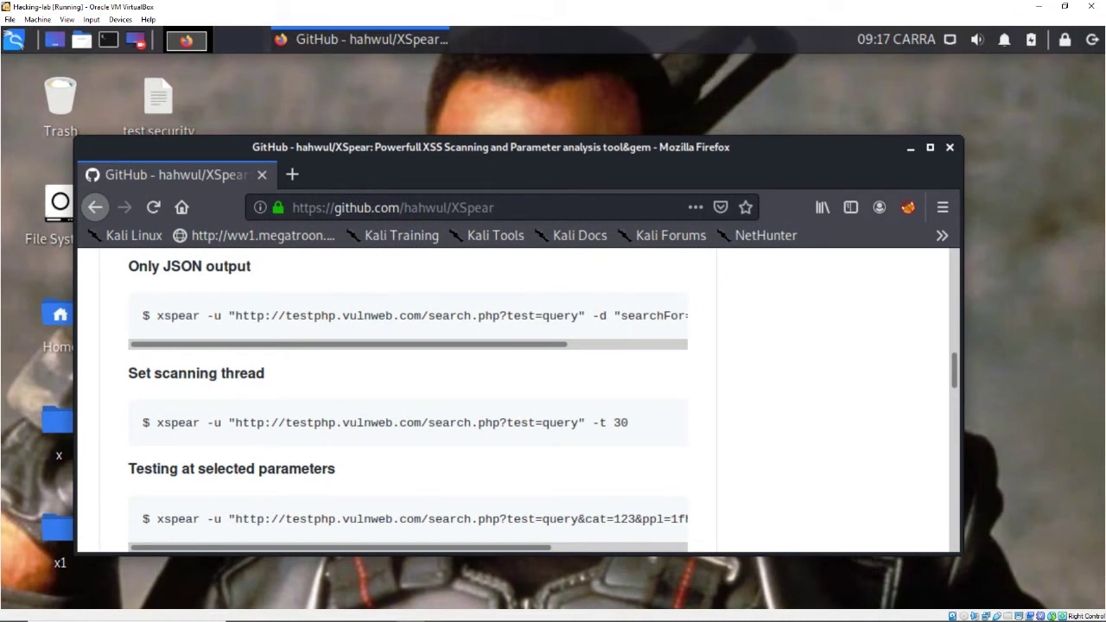
pyautogui.click(910, 147)
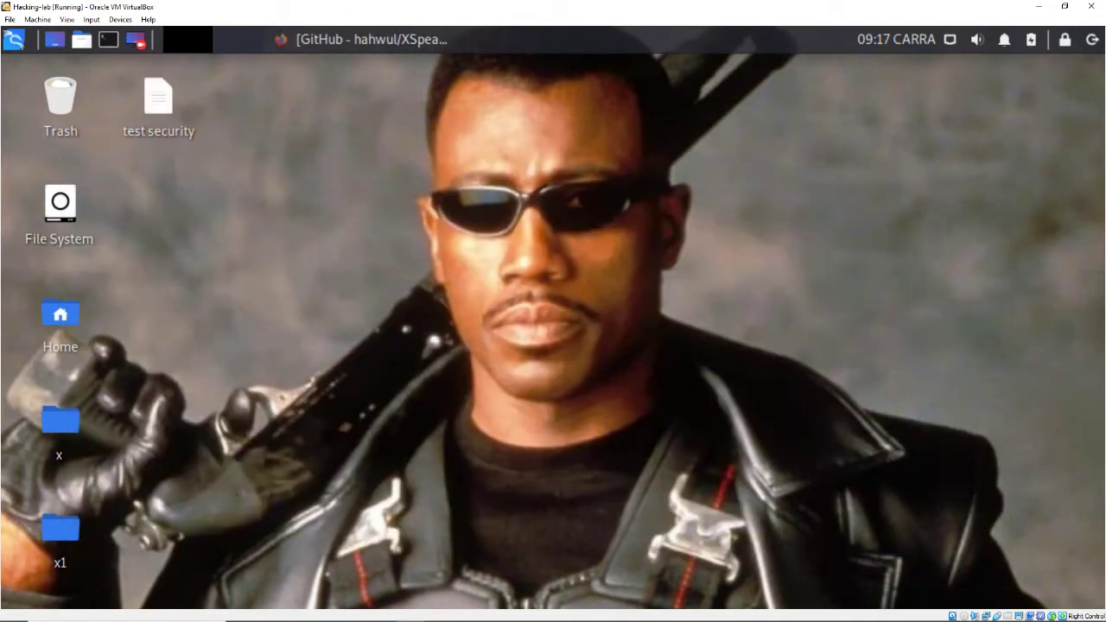
pyautogui.doubleClick(158, 100)
pyautogui.moveTo(401, 168); pyautogui.dragTo(7, 168)
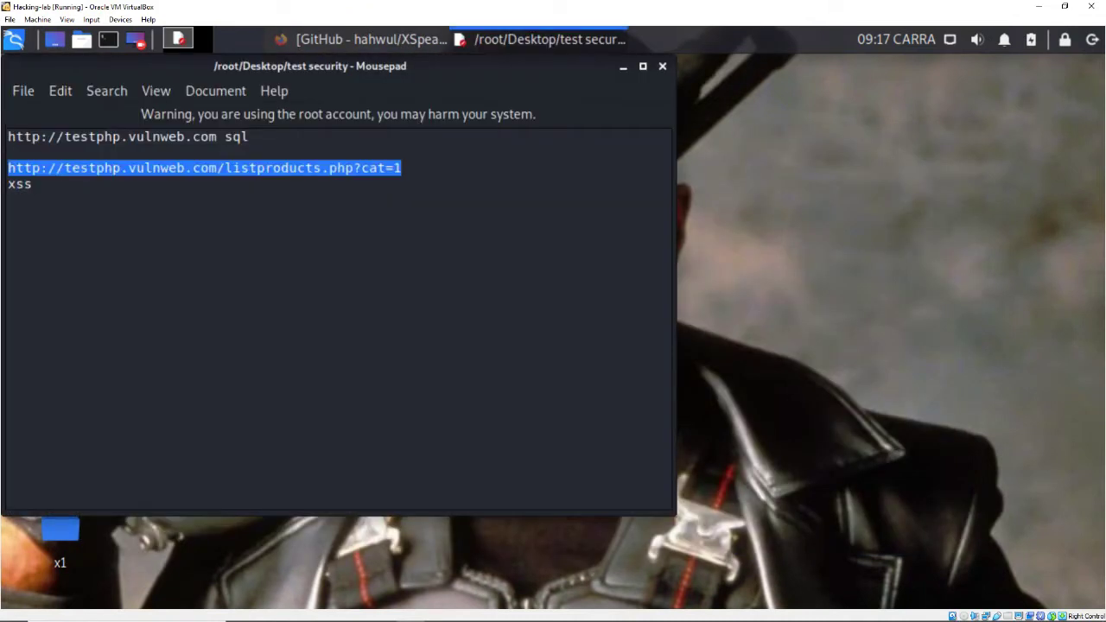
pyautogui.rightClick(19, 175)
pyautogui.click(69, 264)
pyautogui.moveTo(310, 65); pyautogui.dragTo(550, 135)
# In a new terminal, run XSpear -u on the pasted URL with -v2, then close the notes.
pyautogui.hotkey('ctrl', 'alt', 't')
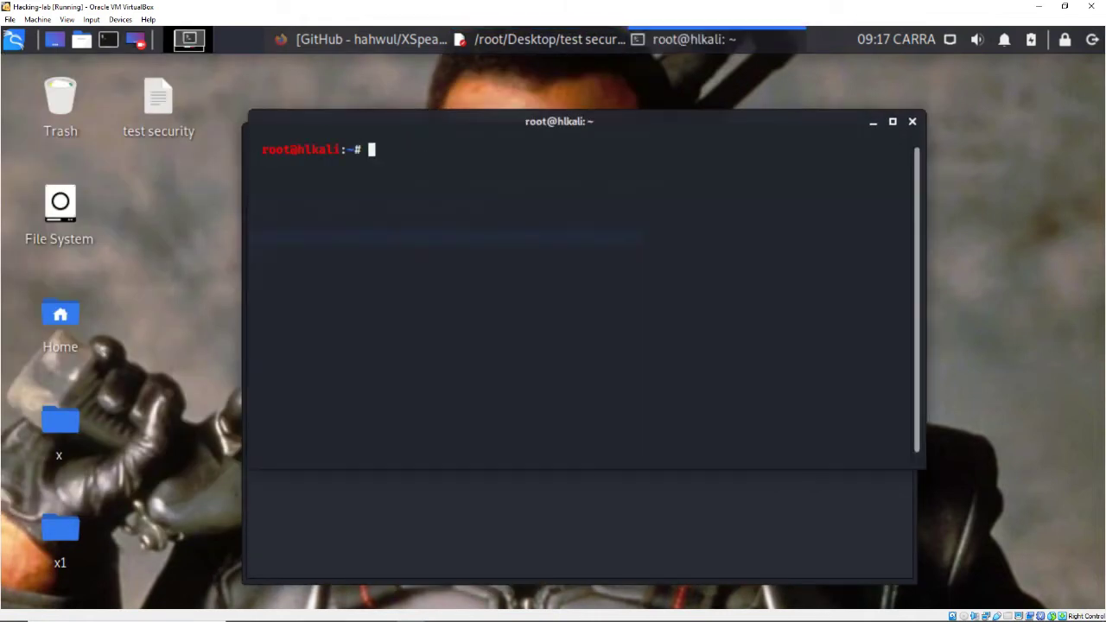
pyautogui.write('XSpea')
pyautogui.write('r -u "')
pyautogui.rightClick(570, 138)
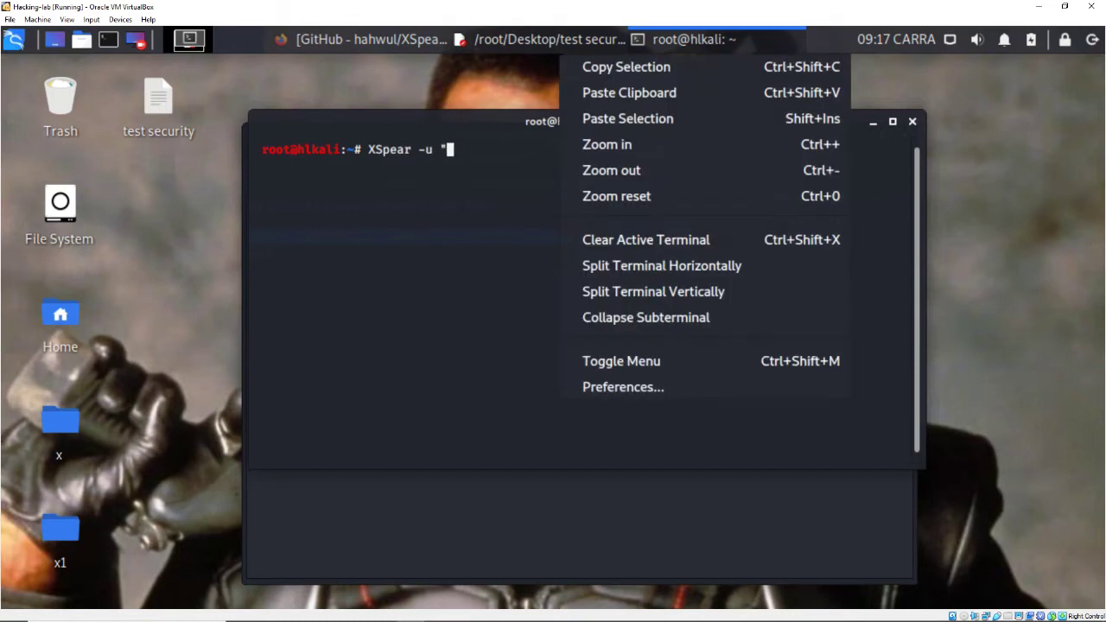
pyautogui.click(605, 116)
pyautogui.write('-v')
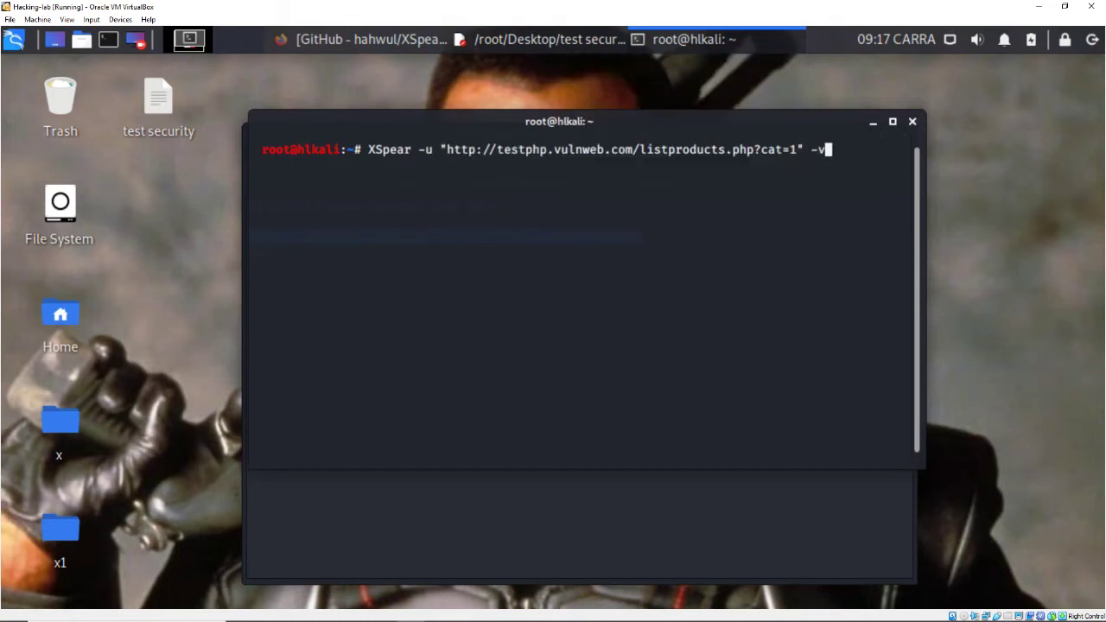
pyautogui.write('2')
pyautogui.press('Return')
pyautogui.hotkey('alt', 'Tab')
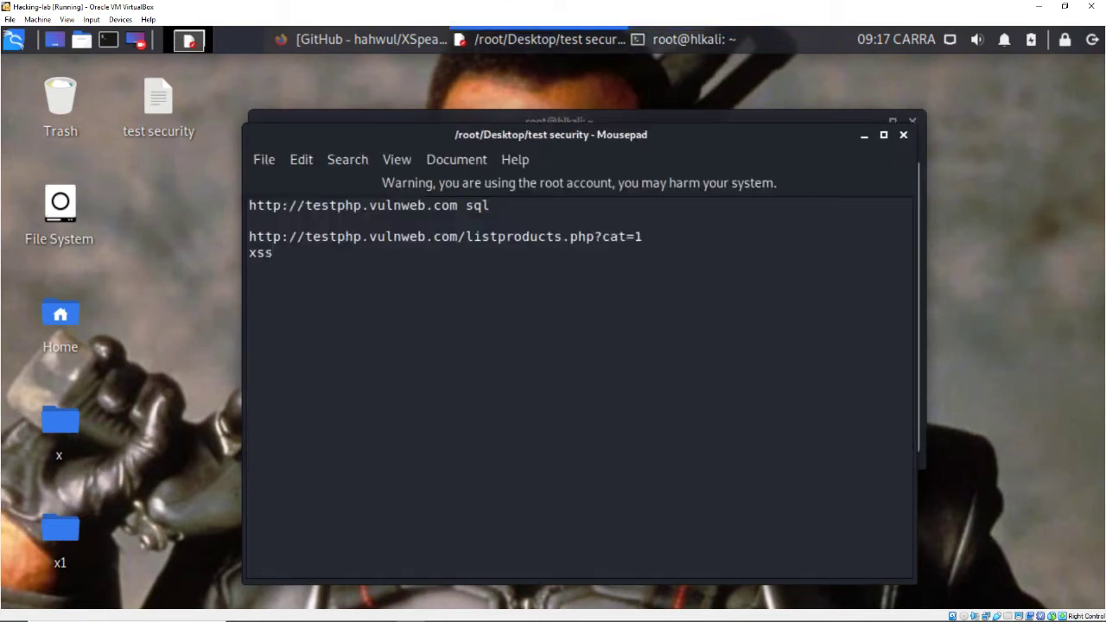
pyautogui.hotkey('ctrl', 'q')
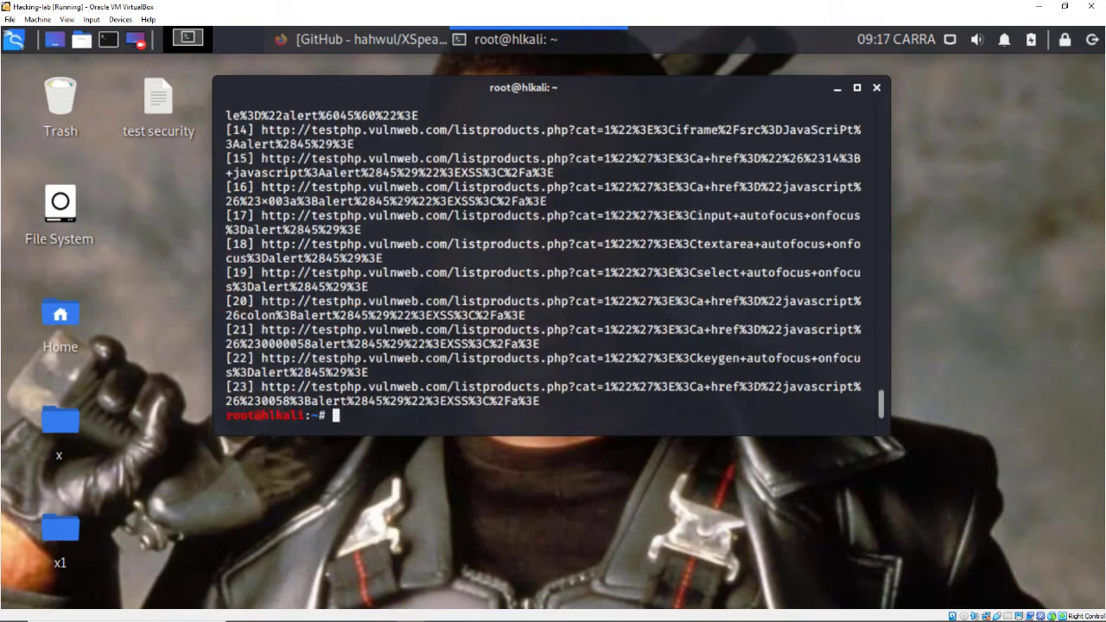
pyautogui.scroll(3, 553, 259)
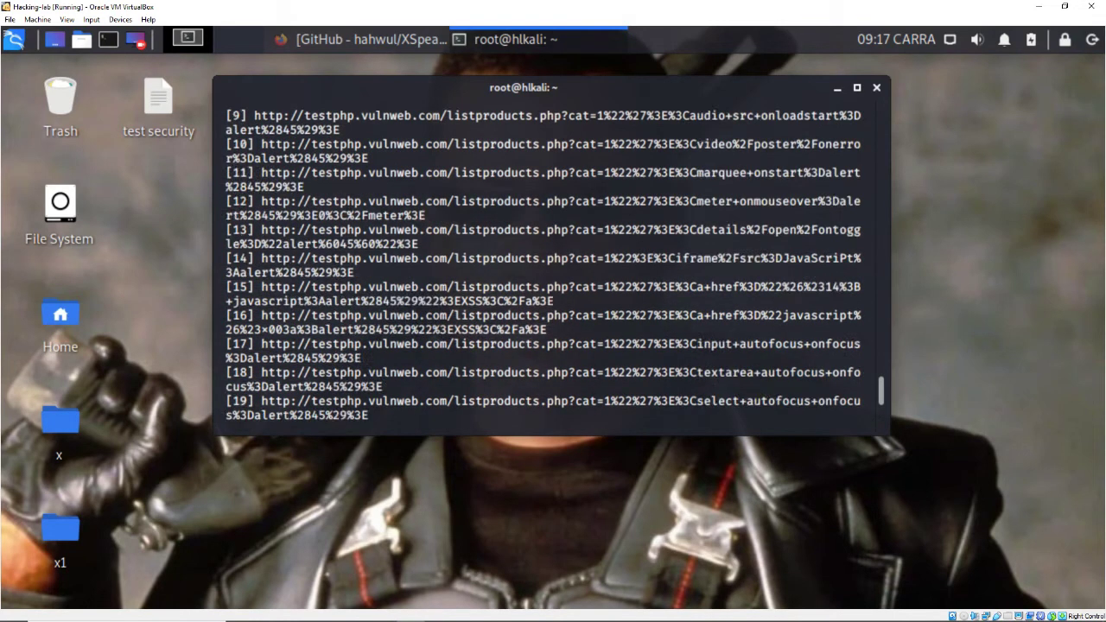
pyautogui.scroll(5, 553, 259)
pyautogui.scroll(5, 553, 259)
pyautogui.scroll(2, 553, 259)
pyautogui.scroll(5, 553, 259)
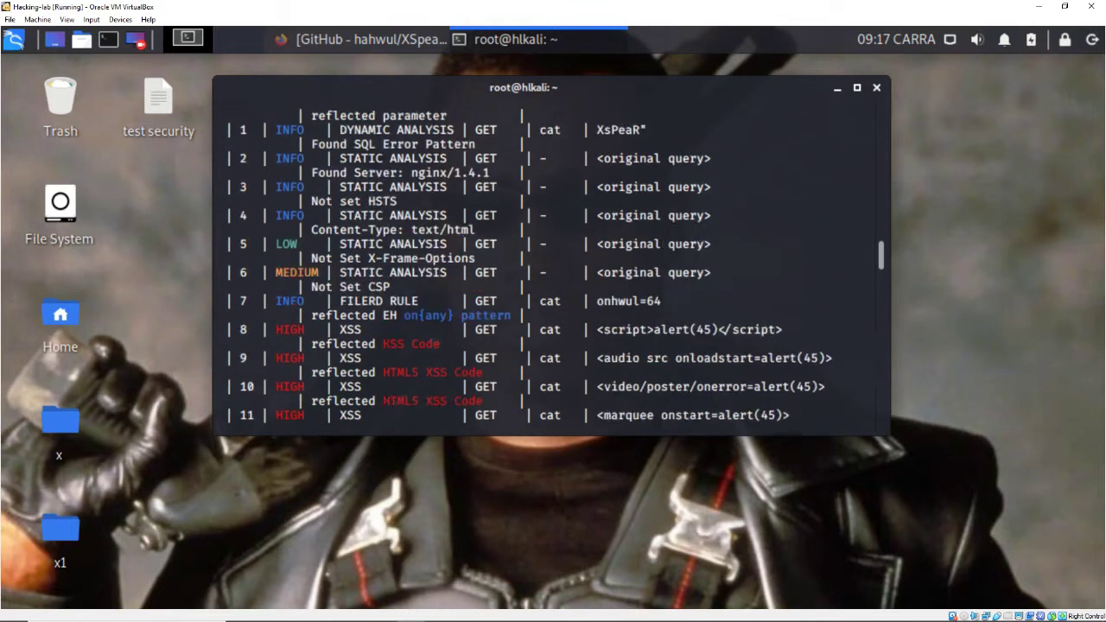
pyautogui.scroll(3, 553, 259)
pyautogui.scroll(-10, 553, 259)
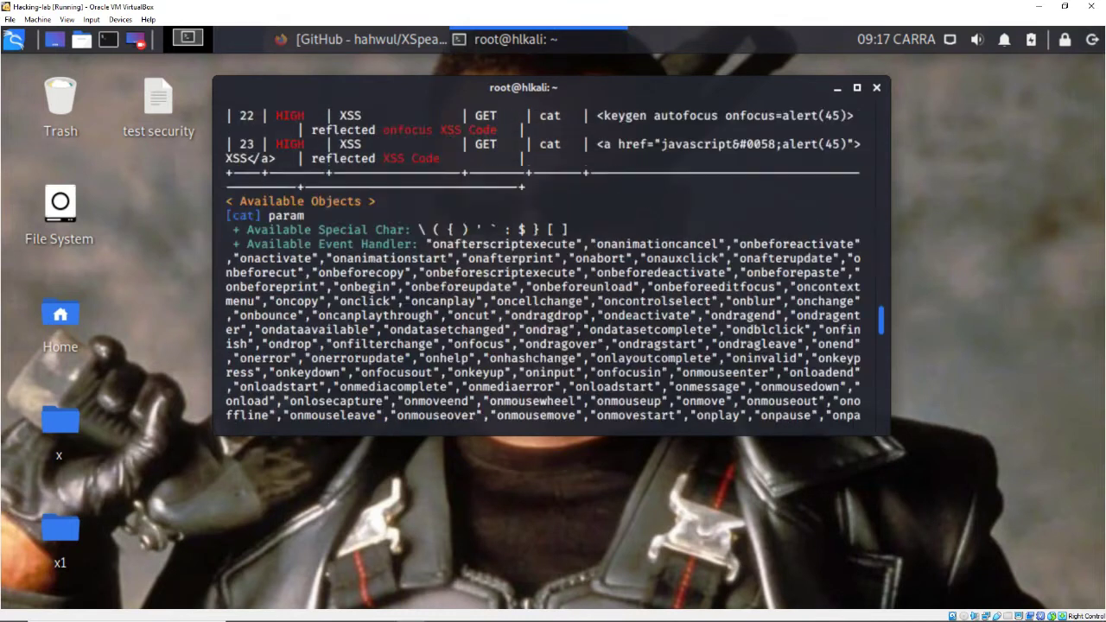
pyautogui.scroll(-10, 553, 259)
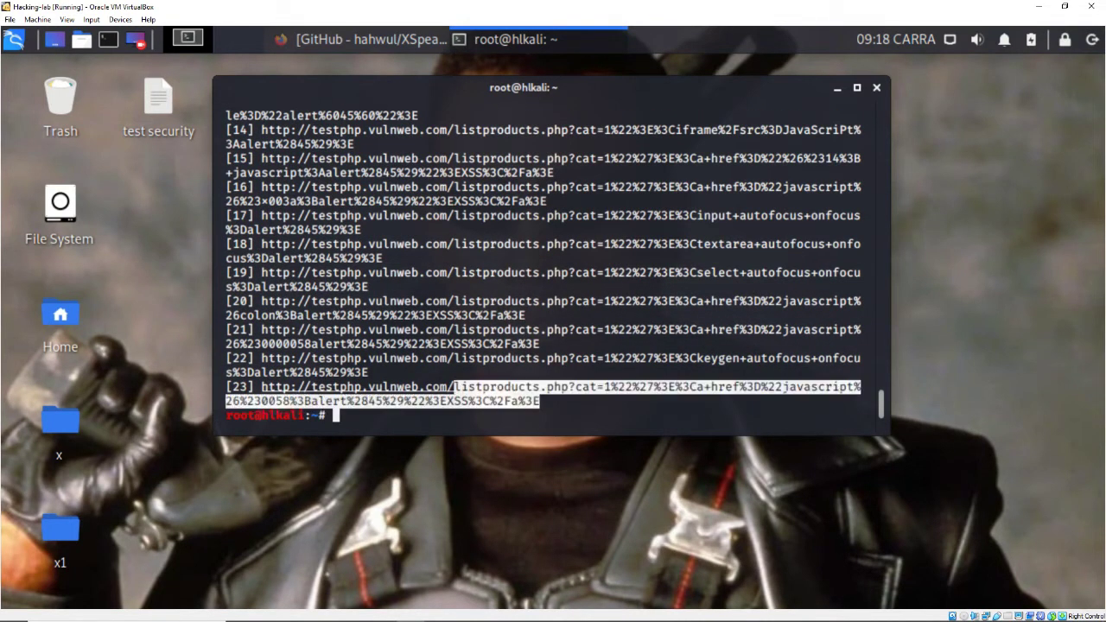
# Select payload URL [23] in the scan output and copy it.
pyautogui.moveTo(540, 401); pyautogui.dragTo(261, 386)
pyautogui.rightClick(289, 394)
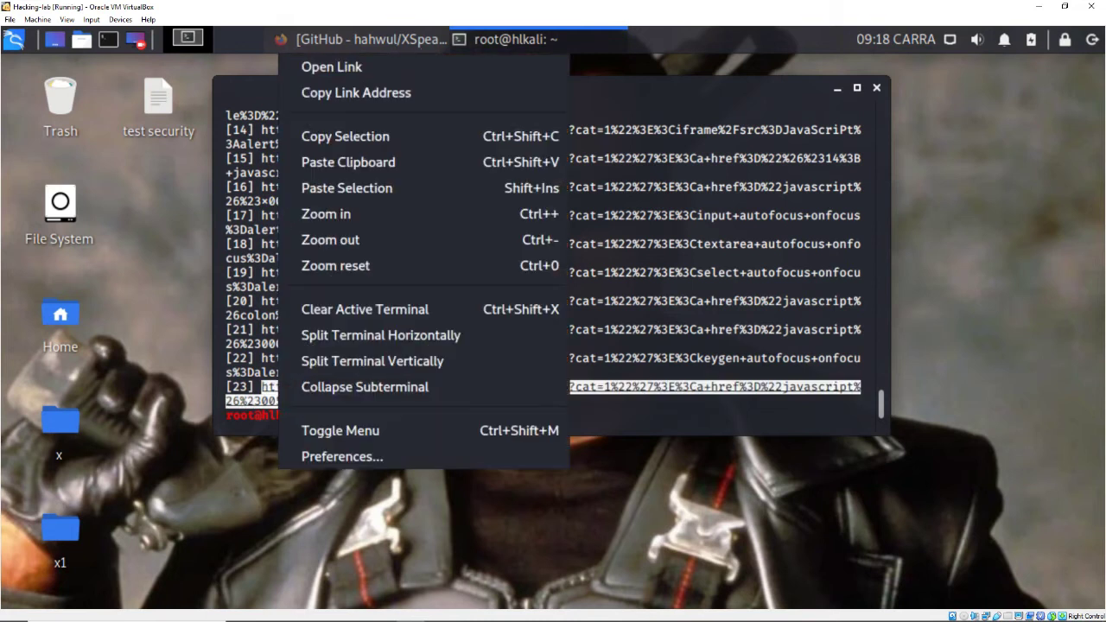